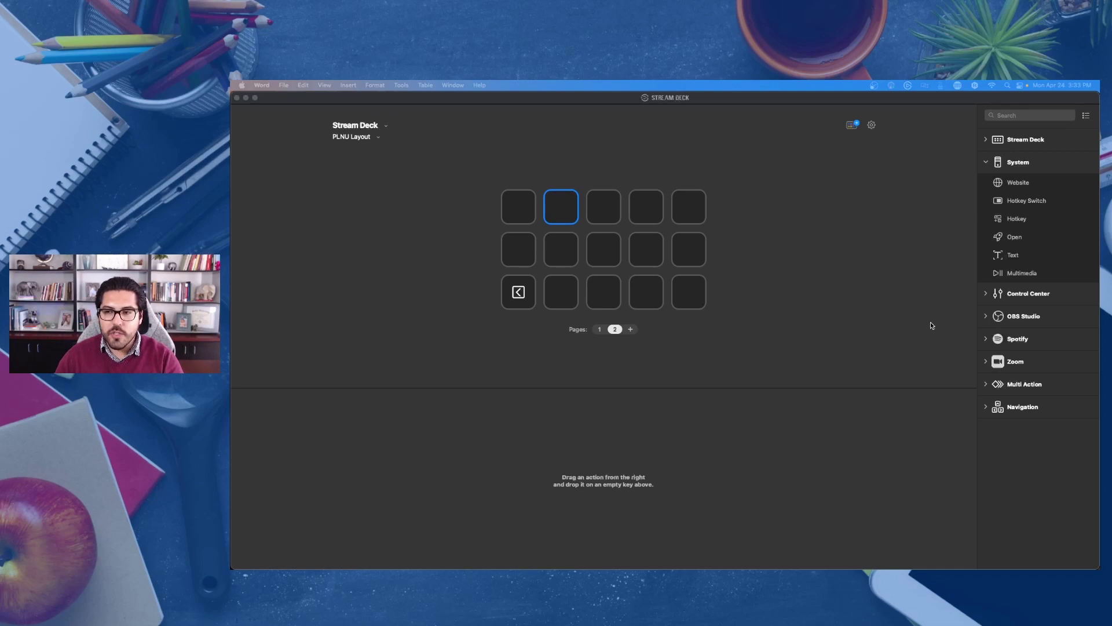
Put a System Text action on the second top key, titled 'Feedback #1', with the APA7 sentence
left_click_drag(1001, 258, 571, 213)
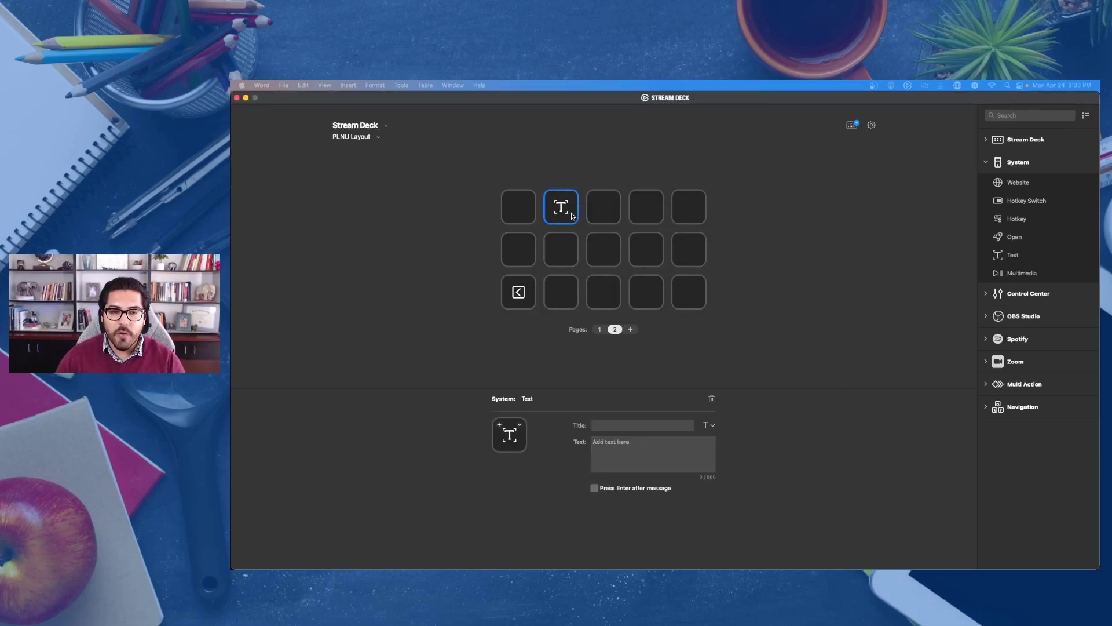
left_click(622, 426)
type("Feedback #1")
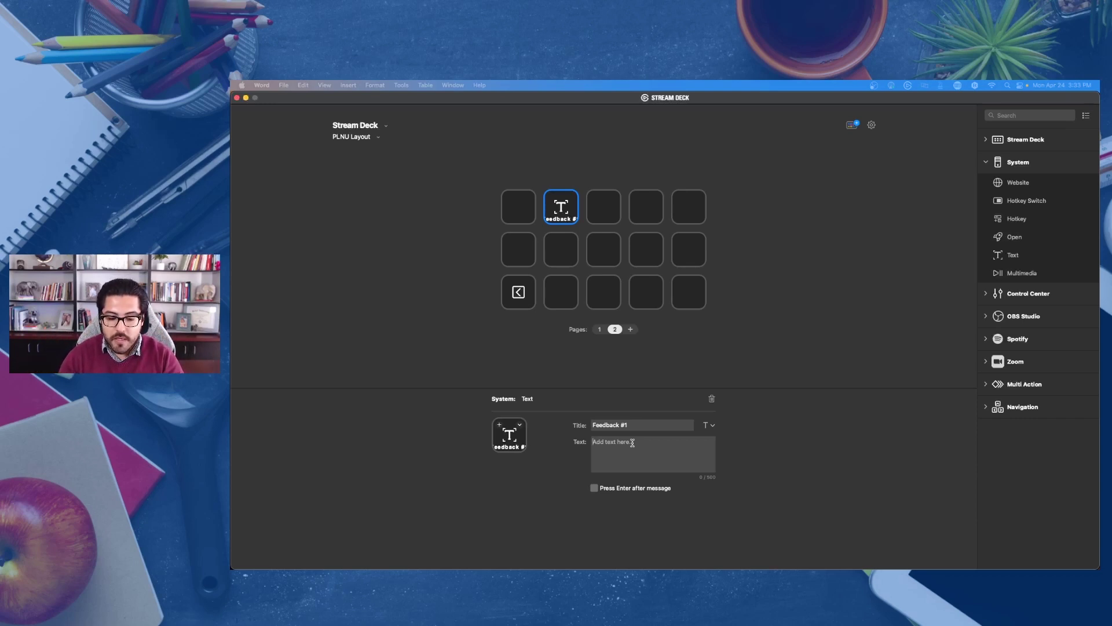
left_click(632, 443)
type("Ple")
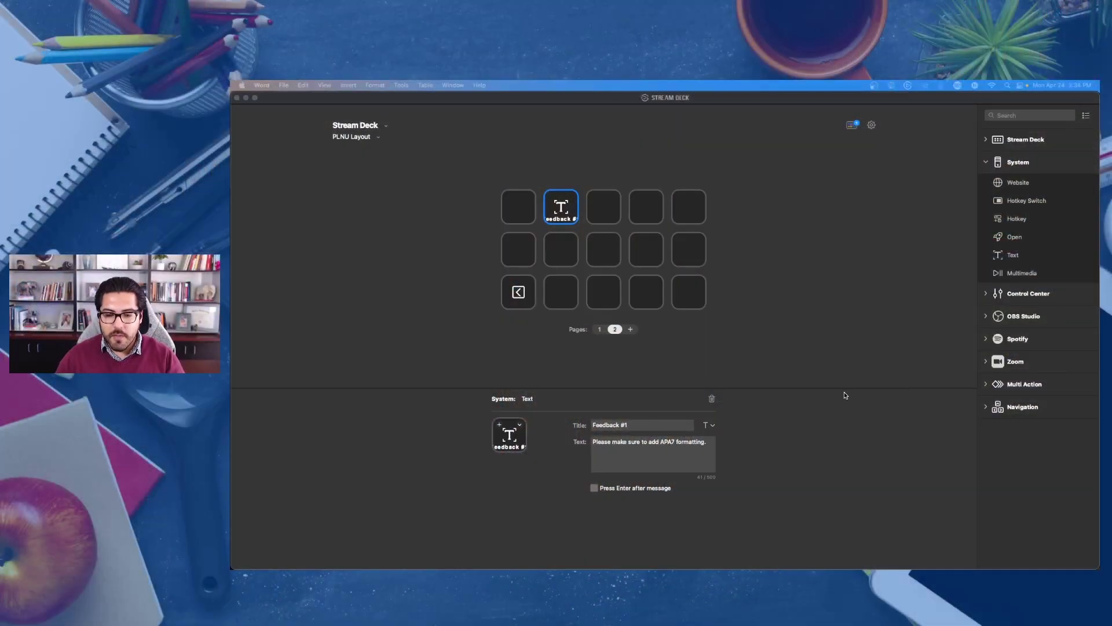
In Word, delete the old citation sentence and insert 'Please make sure to add APA7 formatting.'
key("super+Tab")
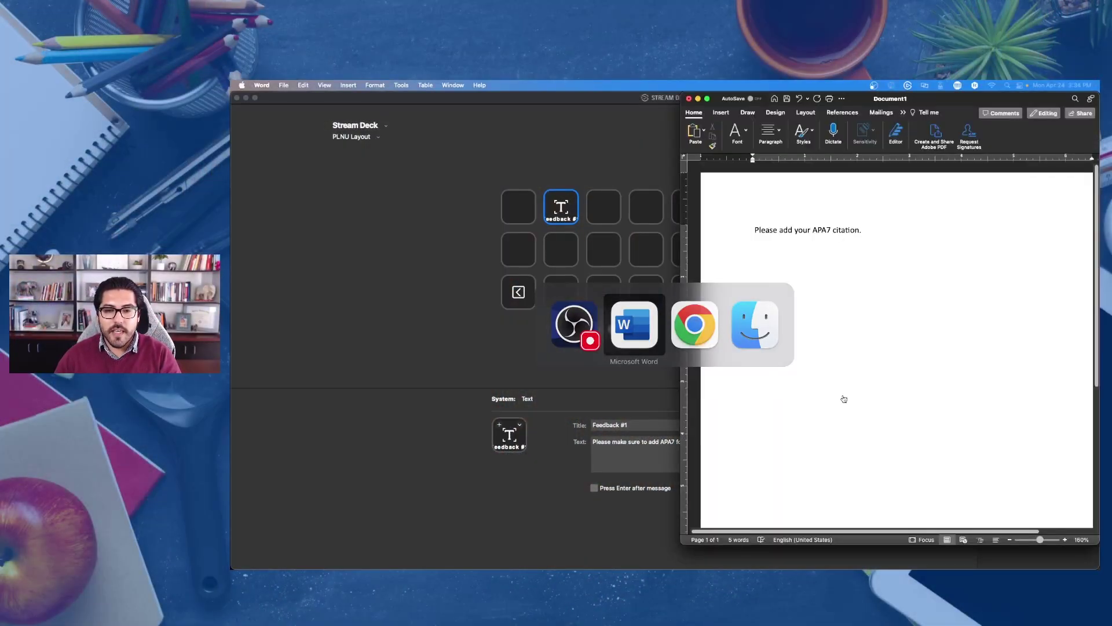
left_click_drag(864, 232, 755, 231)
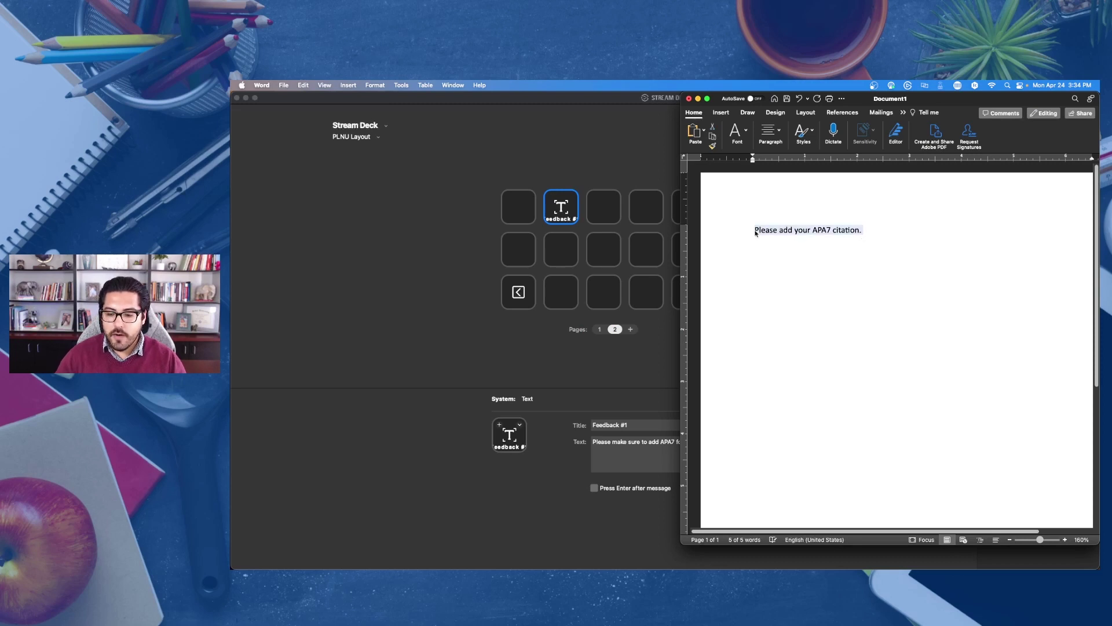
key("BackSpace")
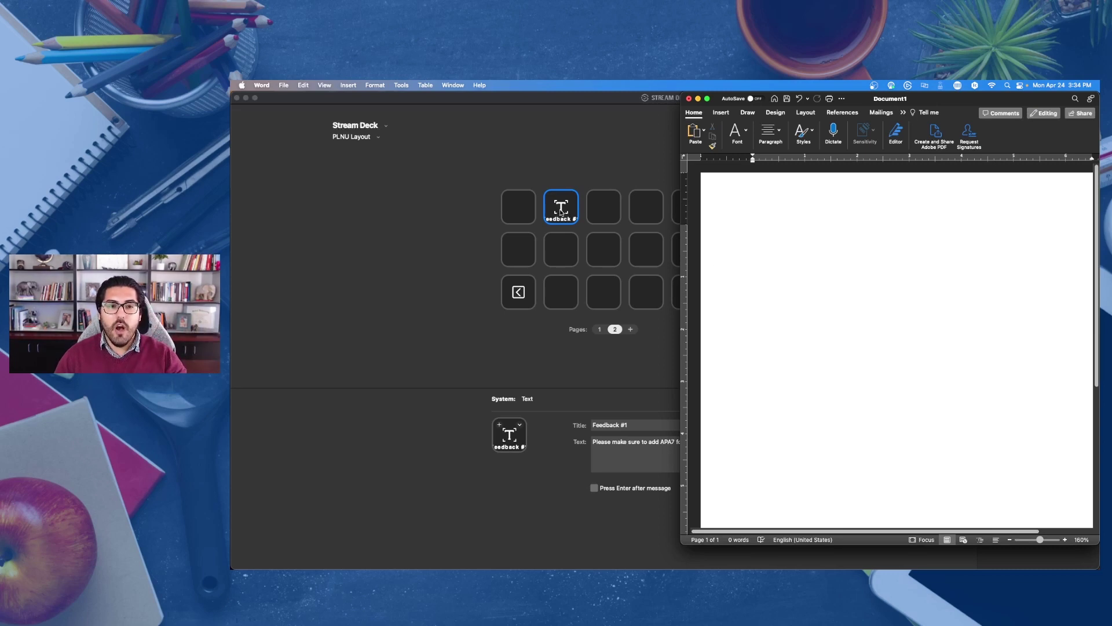
type("Please make sure to add APA7 formatting.")
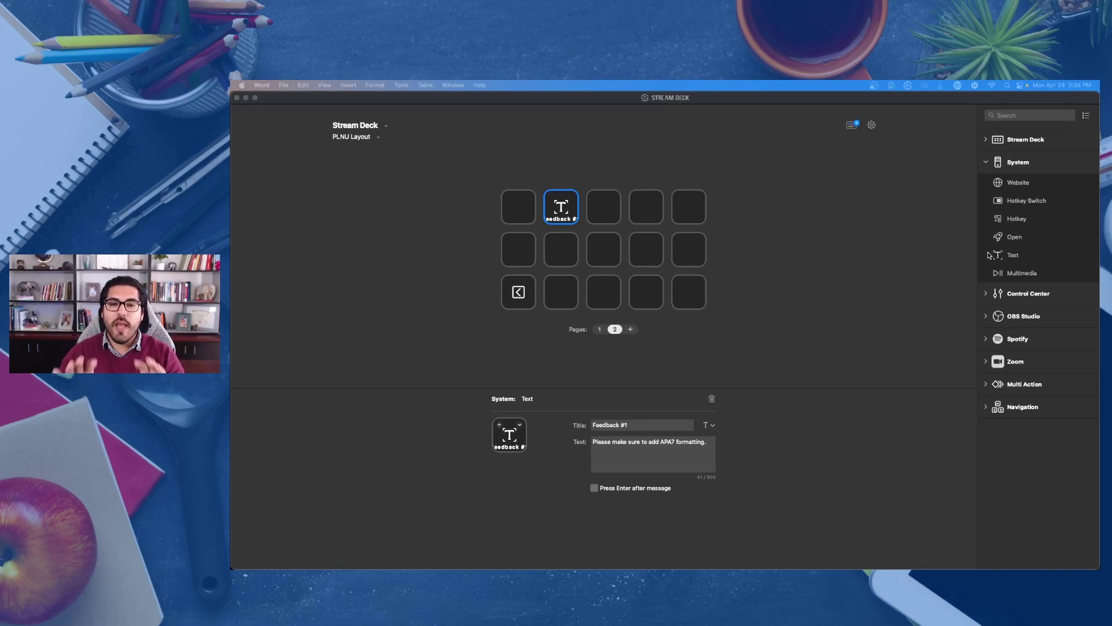
Place a Website action on the fifth top key and copy the program page address from the browser
left_click_drag(998, 182, 699, 220)
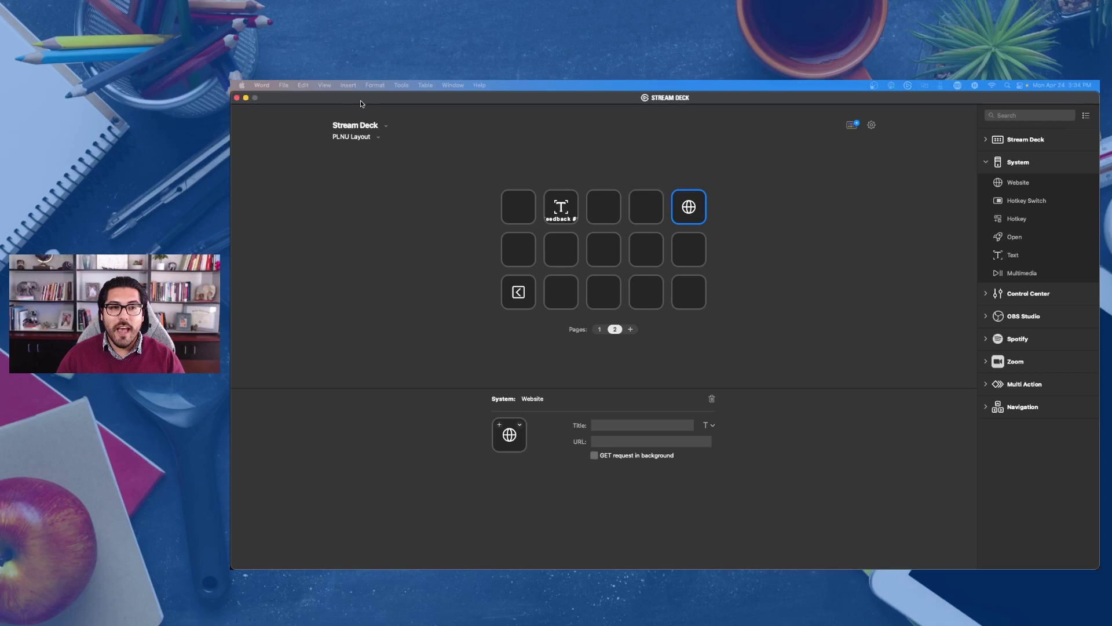
key("super+Tab")
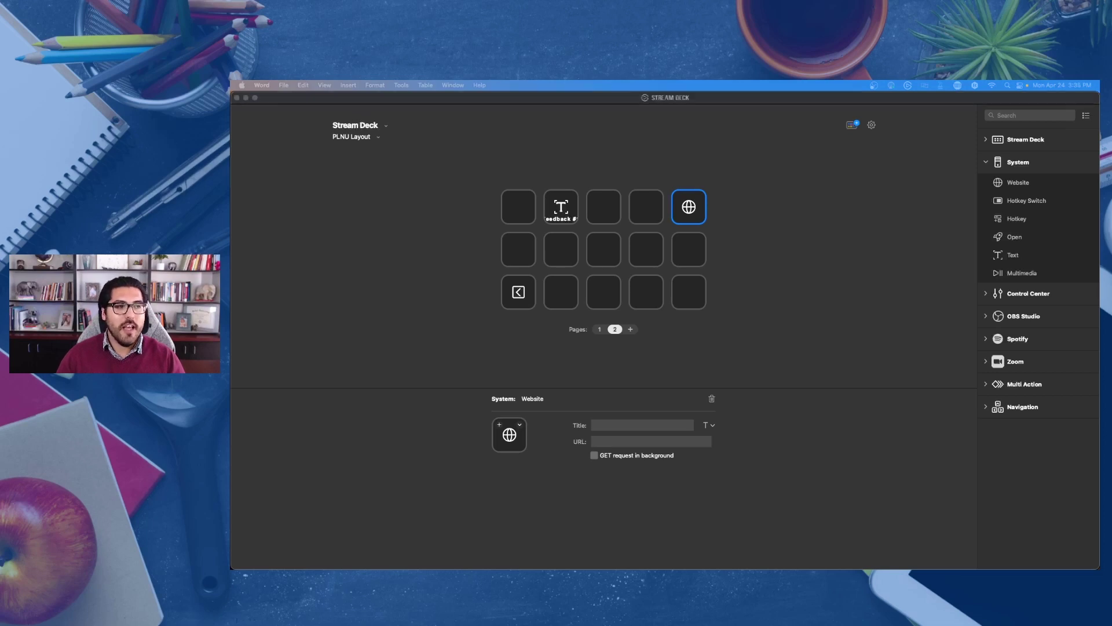
key("super+Tab")
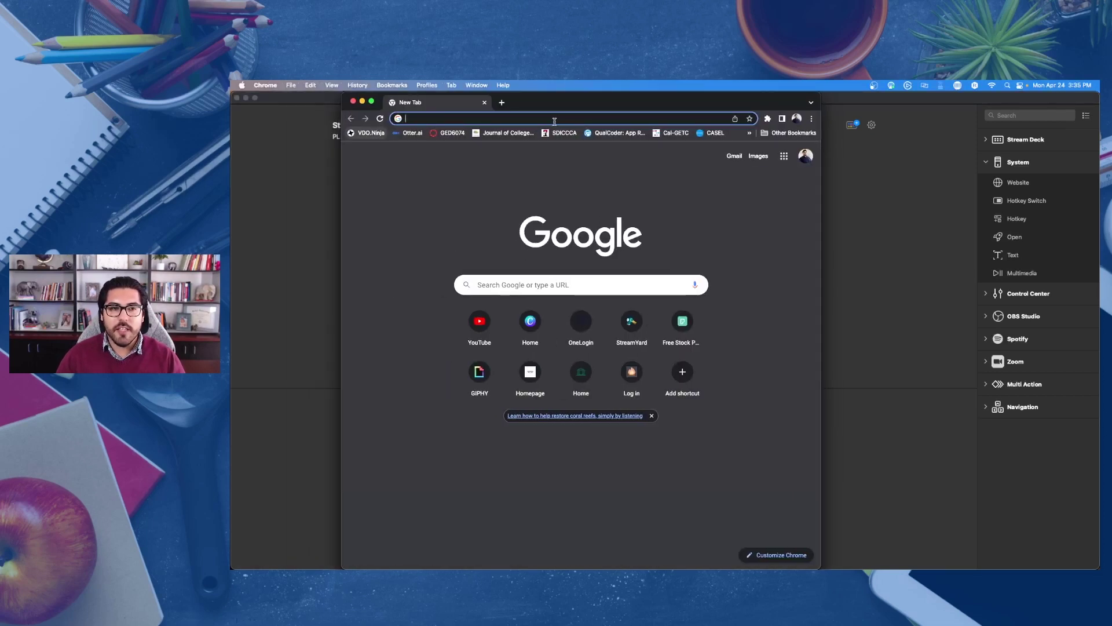
left_click(332, 84)
key("super+Tab")
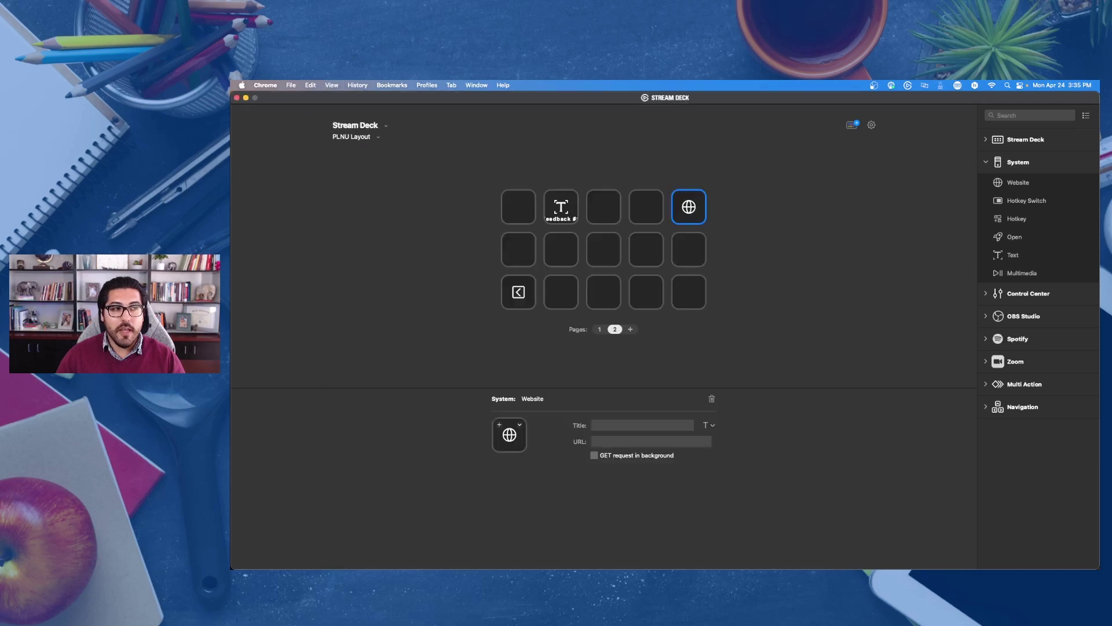
Paste the program page URL into the key's URL field and title it PLNU
left_click(612, 442)
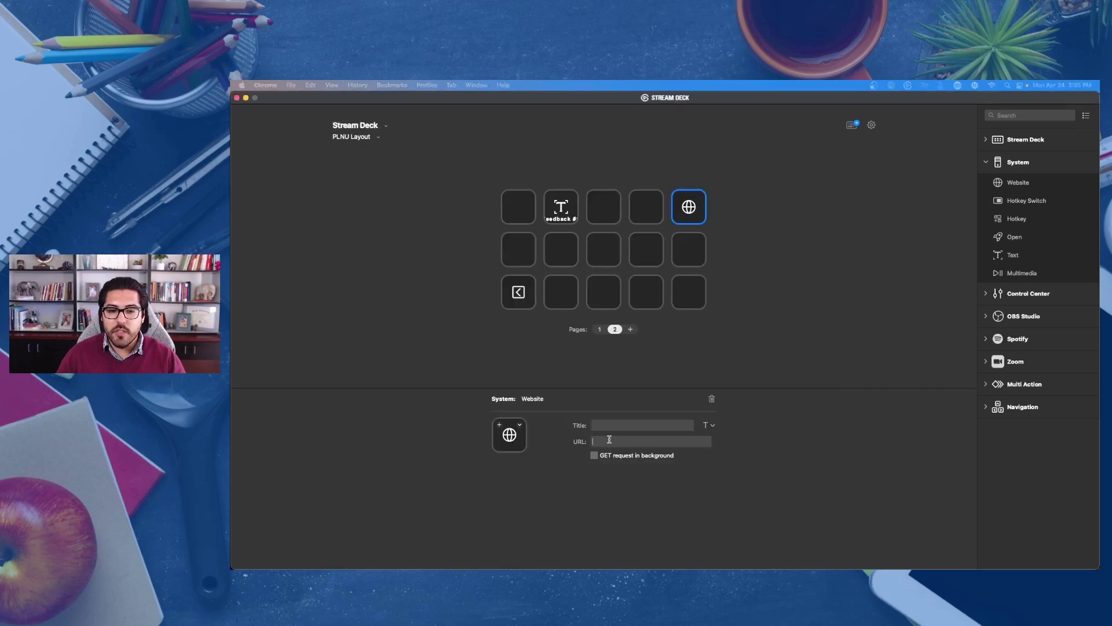
key("super+v")
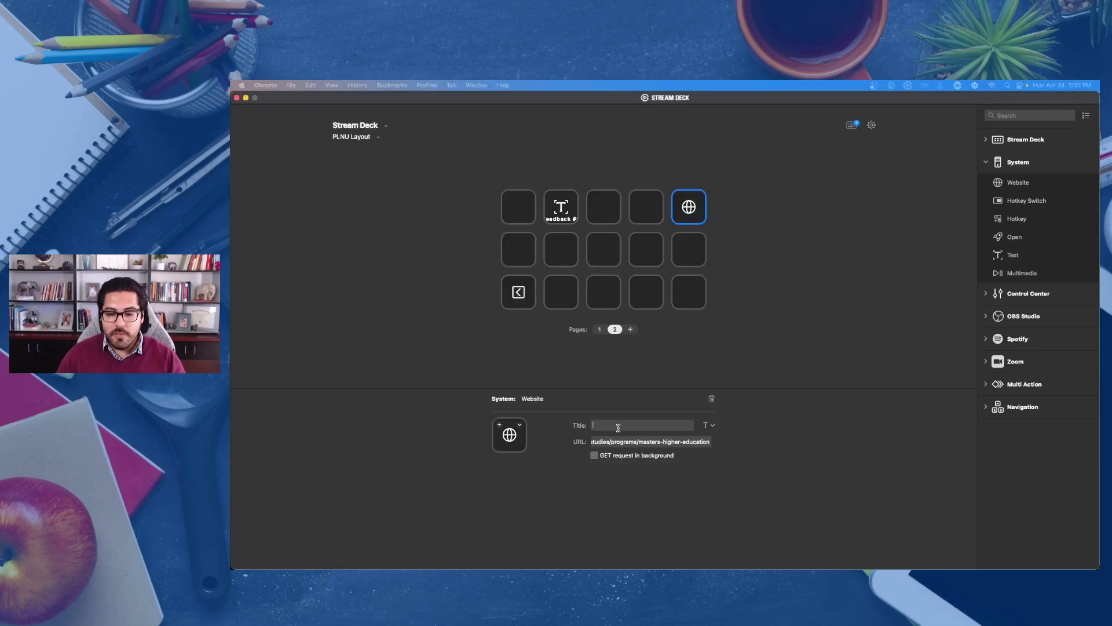
left_click(619, 428)
type("PLNU")
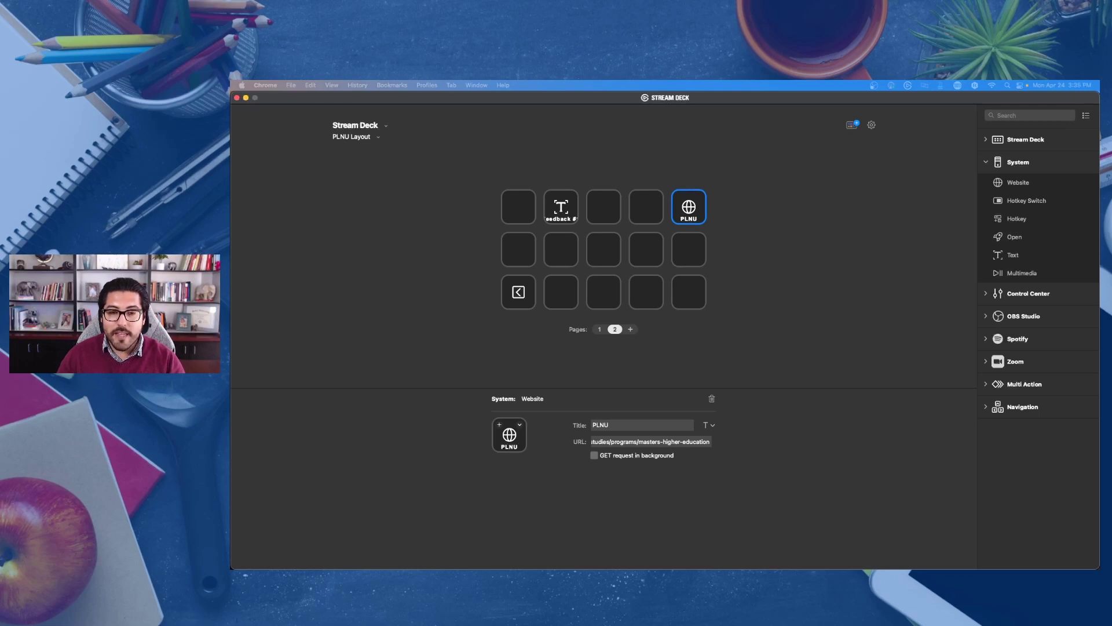
left_click(814, 330)
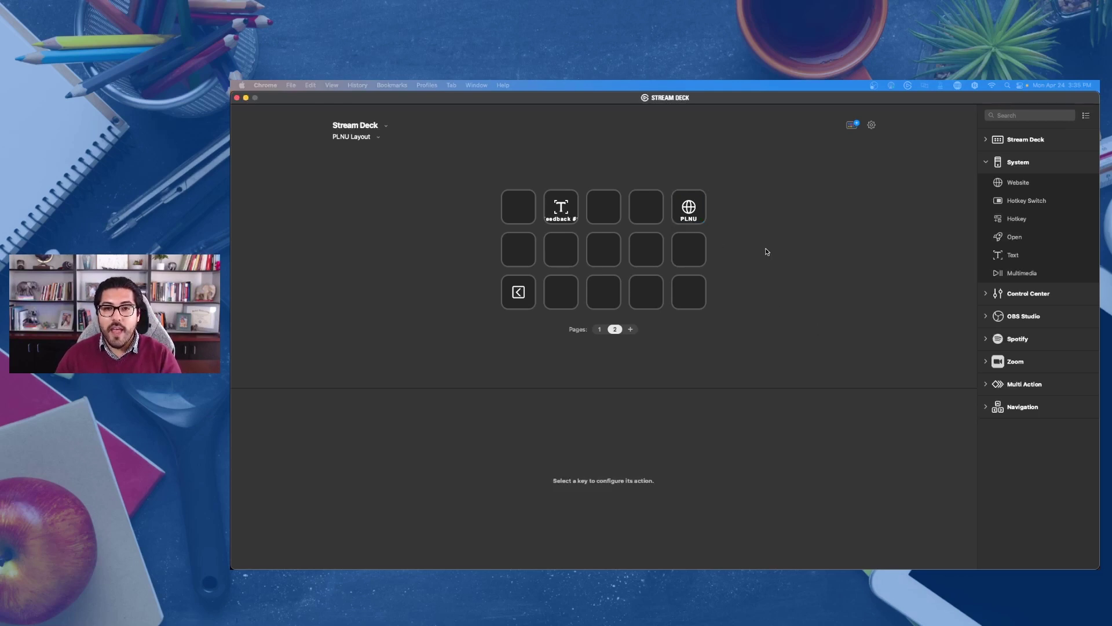
Bring the Chrome window forward, move it to the screen centre and widen it
key("super+Tab")
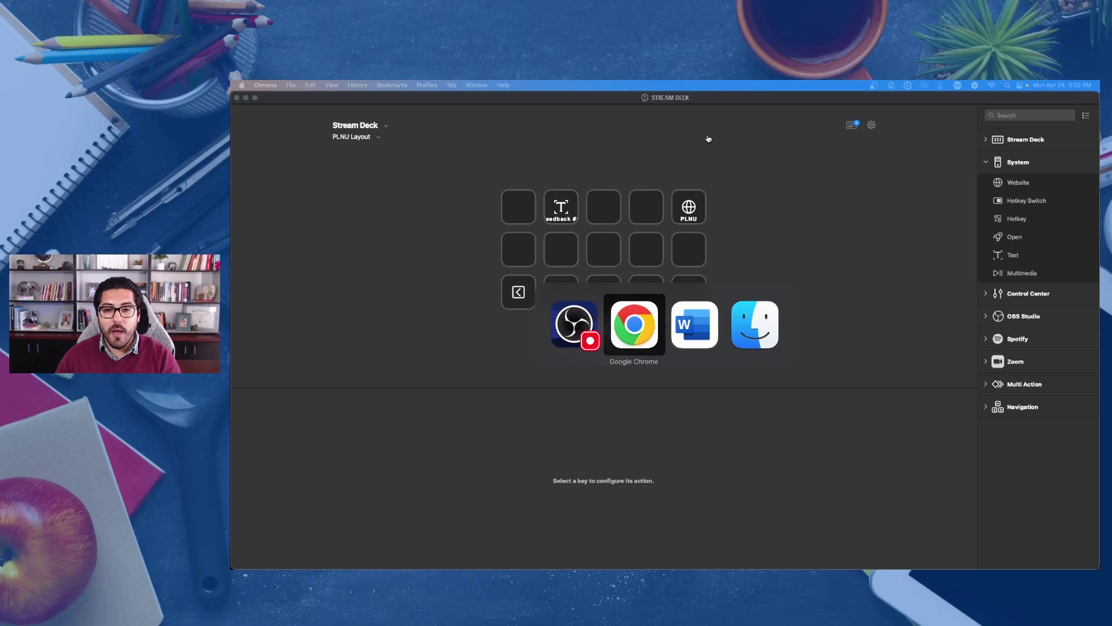
key("ctrl+alt+Right")
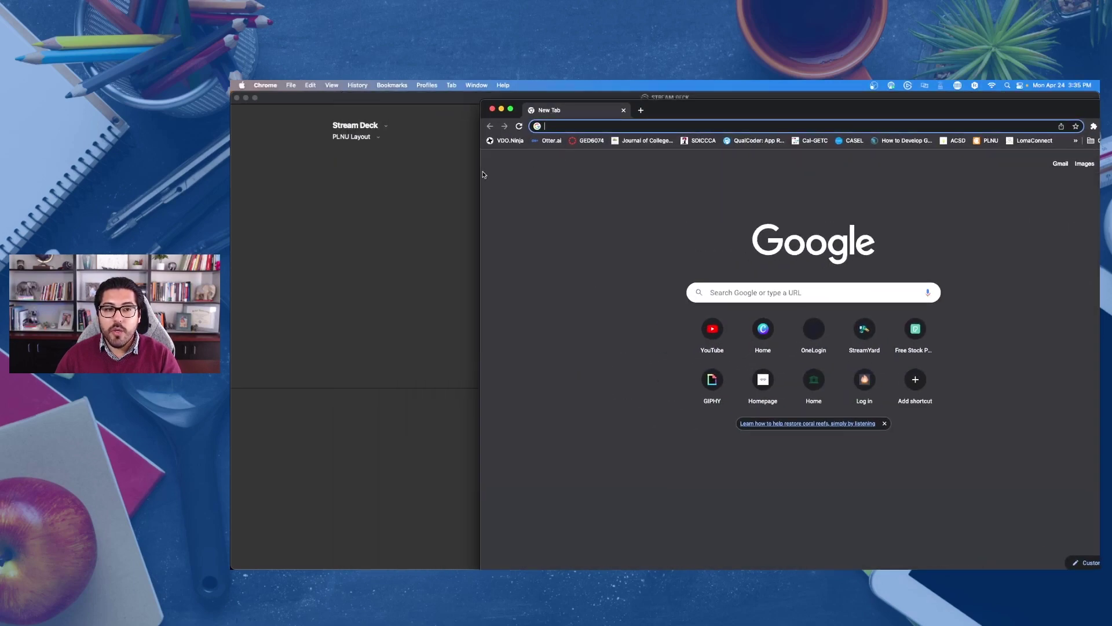
key("ctrl+alt+Right")
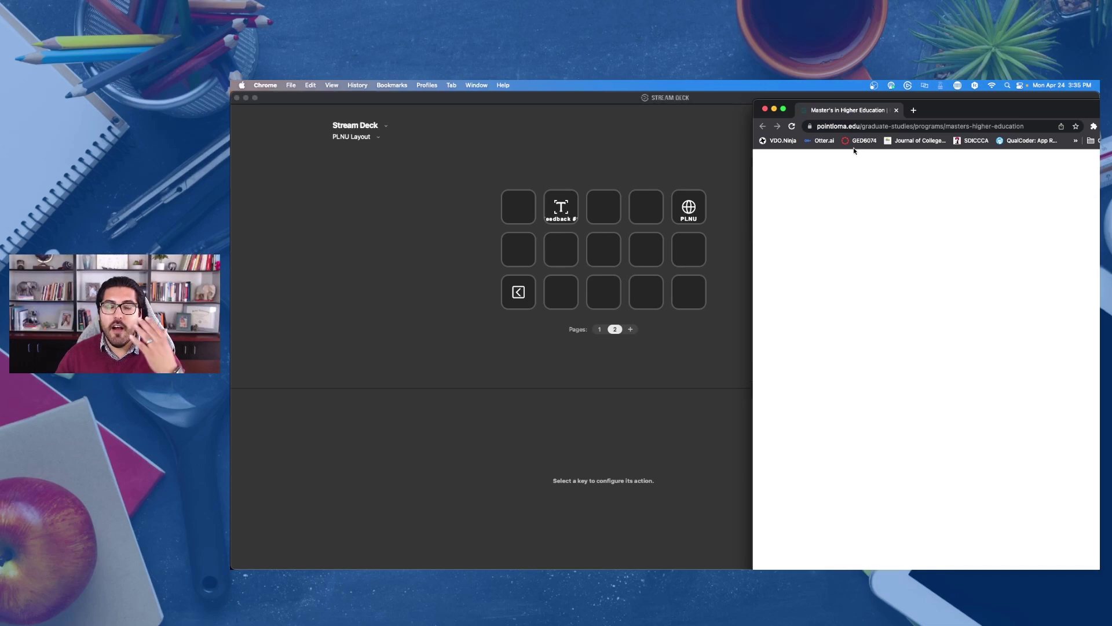
left_click_drag(969, 112, 650, 146)
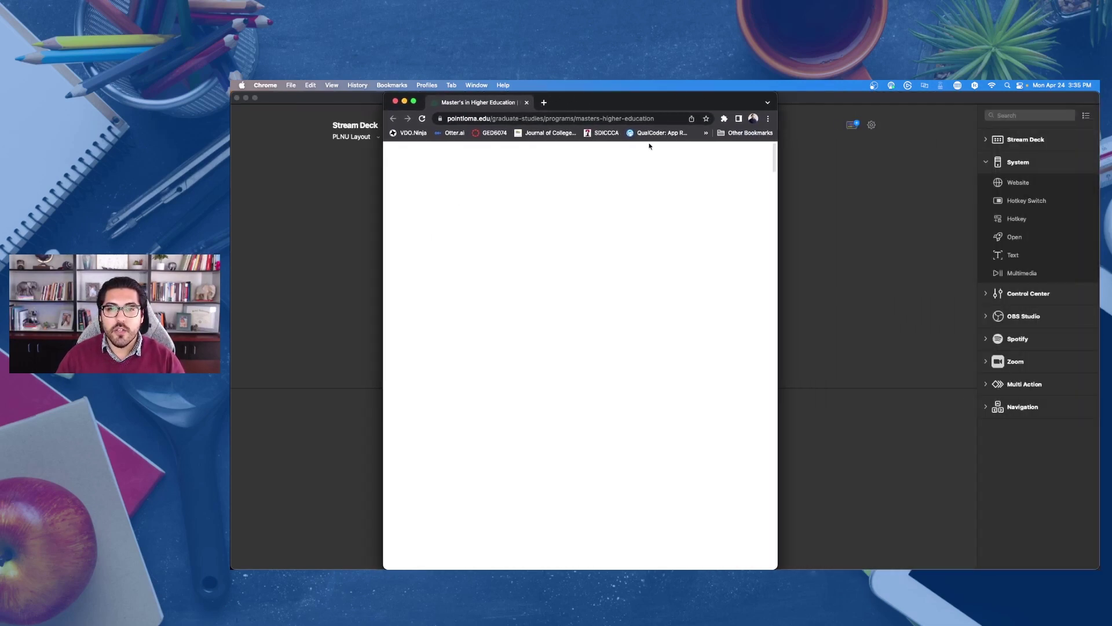
left_click_drag(778, 222, 971, 222)
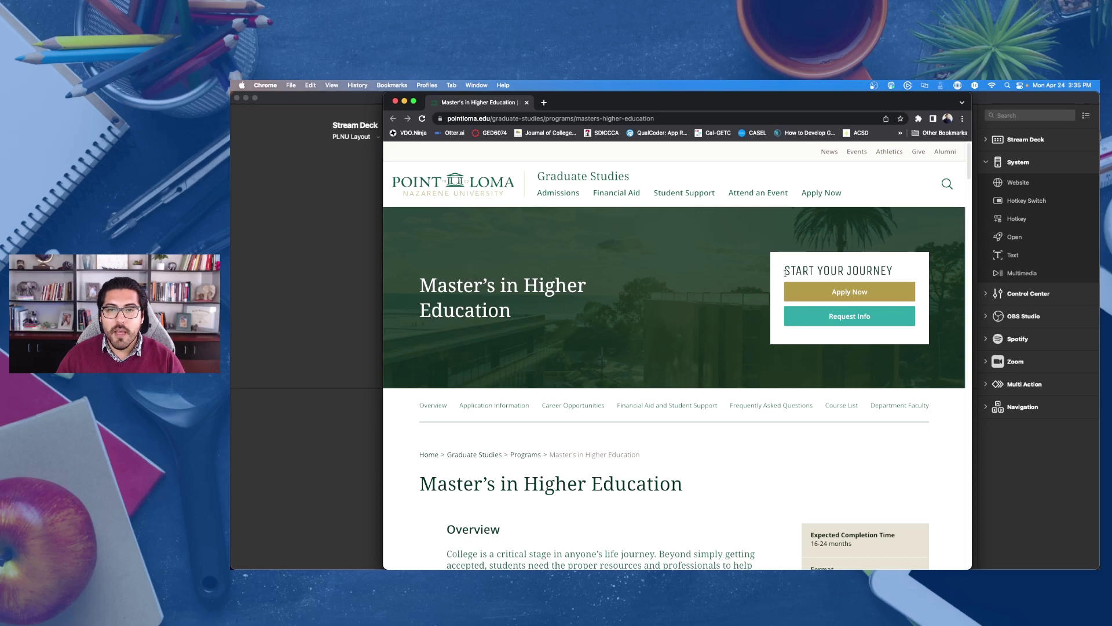
Scroll through the Master's in Higher Education page, then close the browser window
scroll(674, 303, "down", 3)
scroll(675, 304, "down", 1)
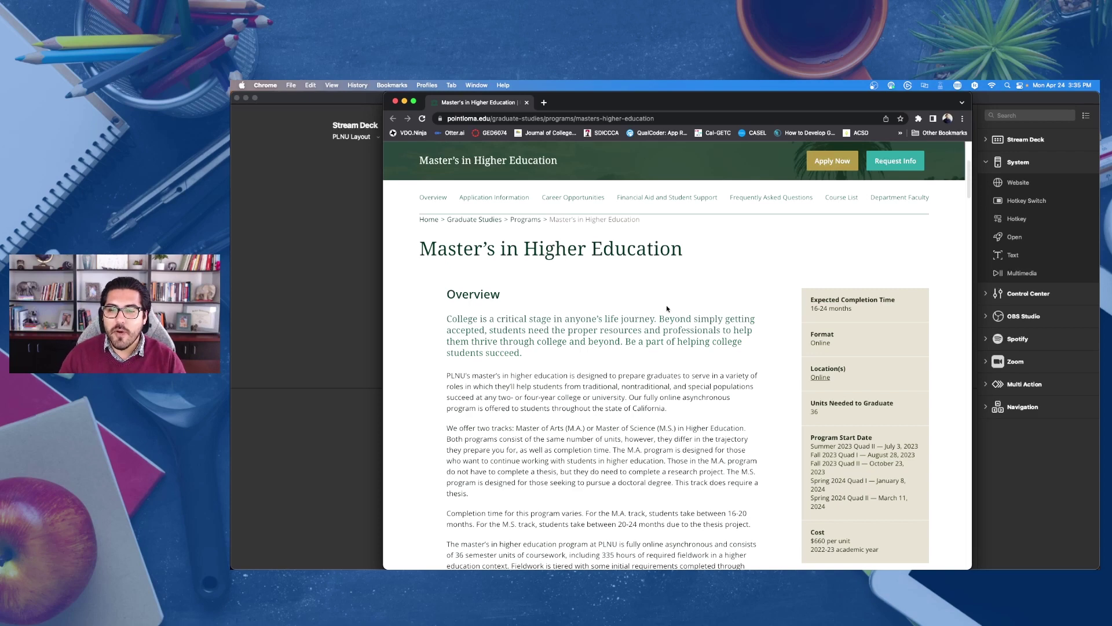
scroll(674, 305, "down", 4)
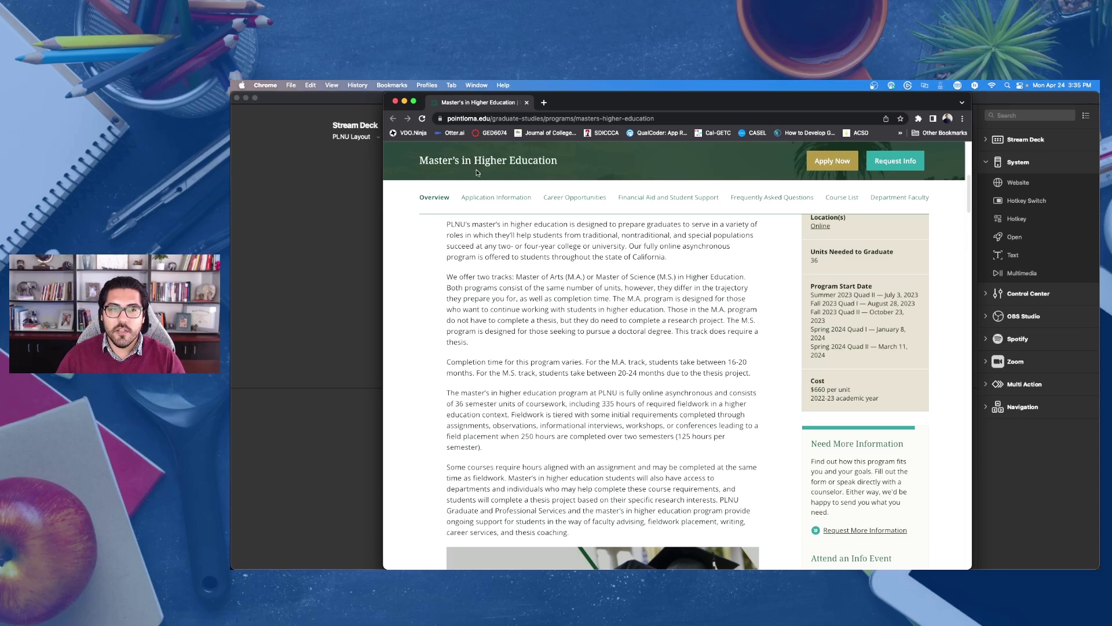
left_click(395, 102)
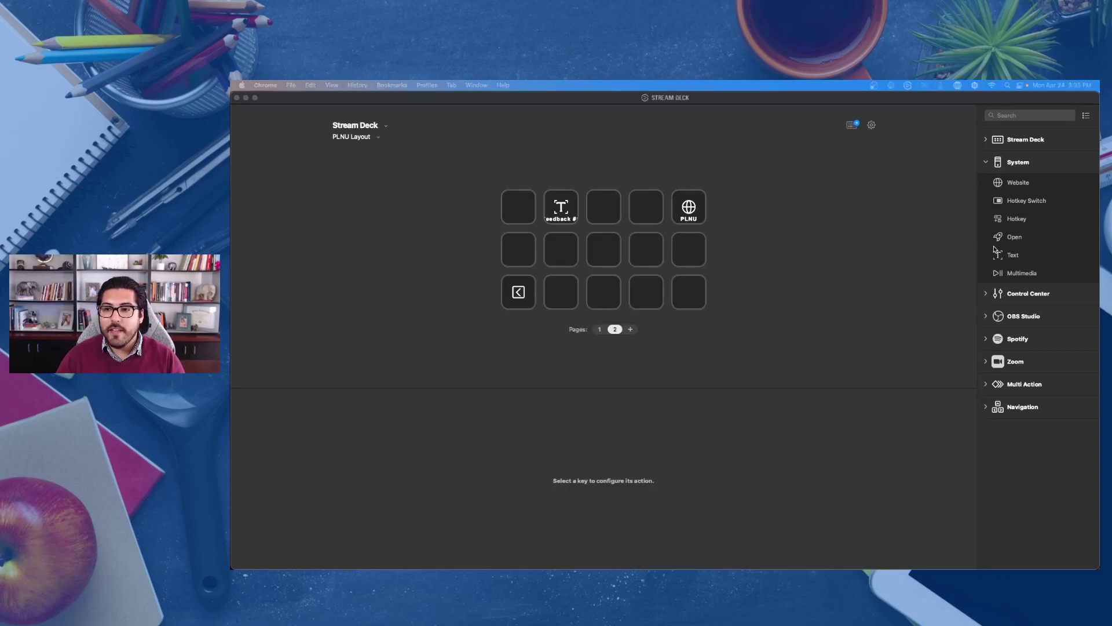
Add an app-opening action to the key in row 2, column 5
left_click_drag(1000, 238, 687, 255)
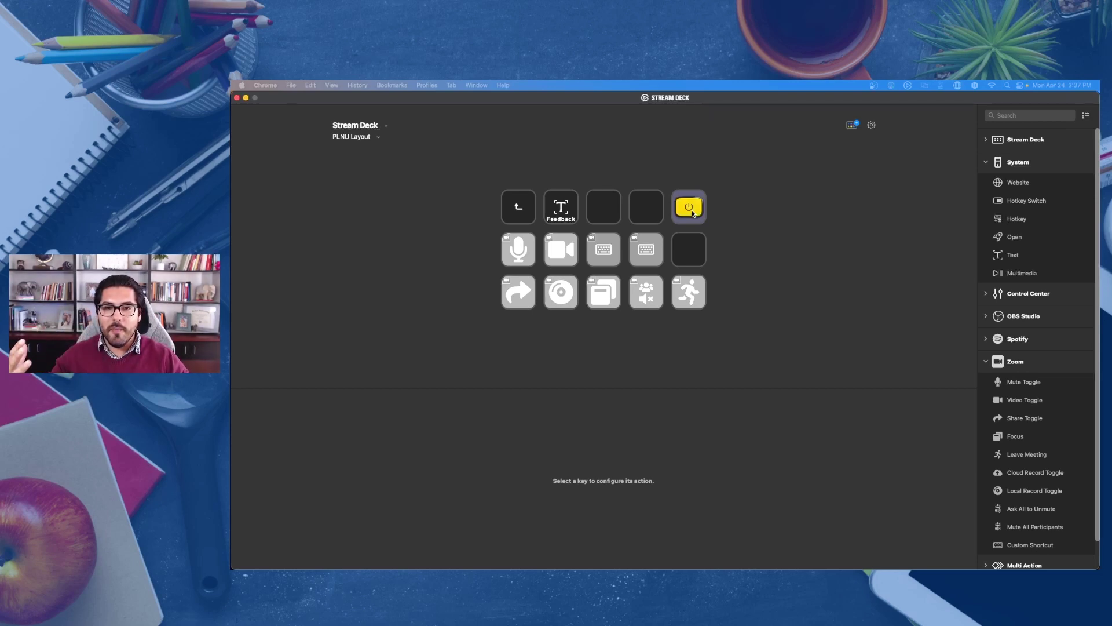
Go back to page 1 with the Back key and select the folder on the fourth top key
left_click(530, 213)
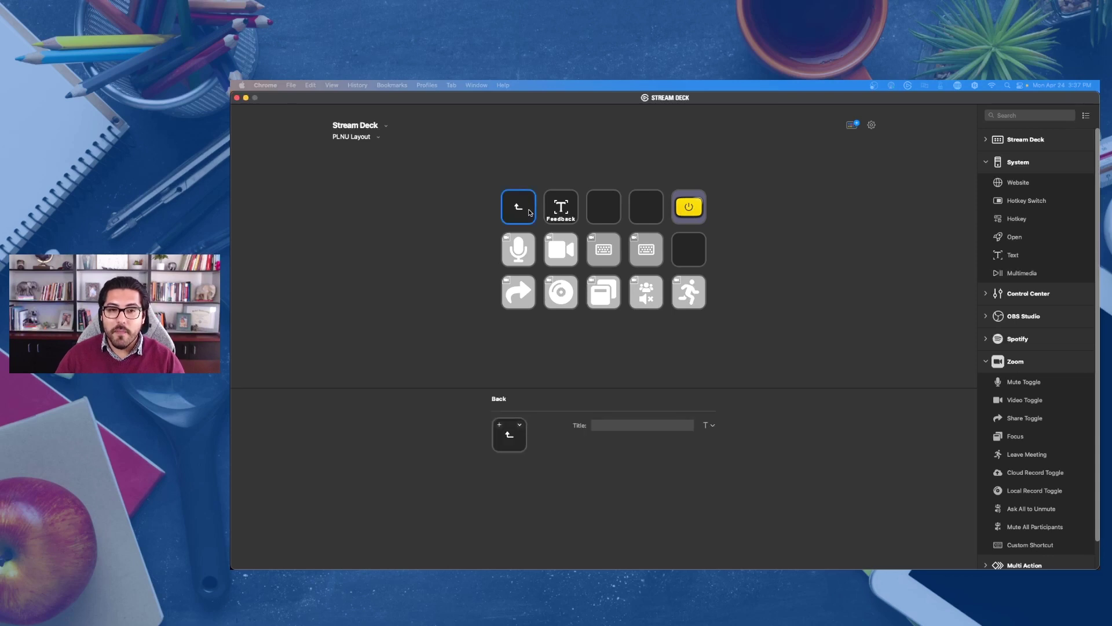
double_click(529, 211)
double_click(644, 210)
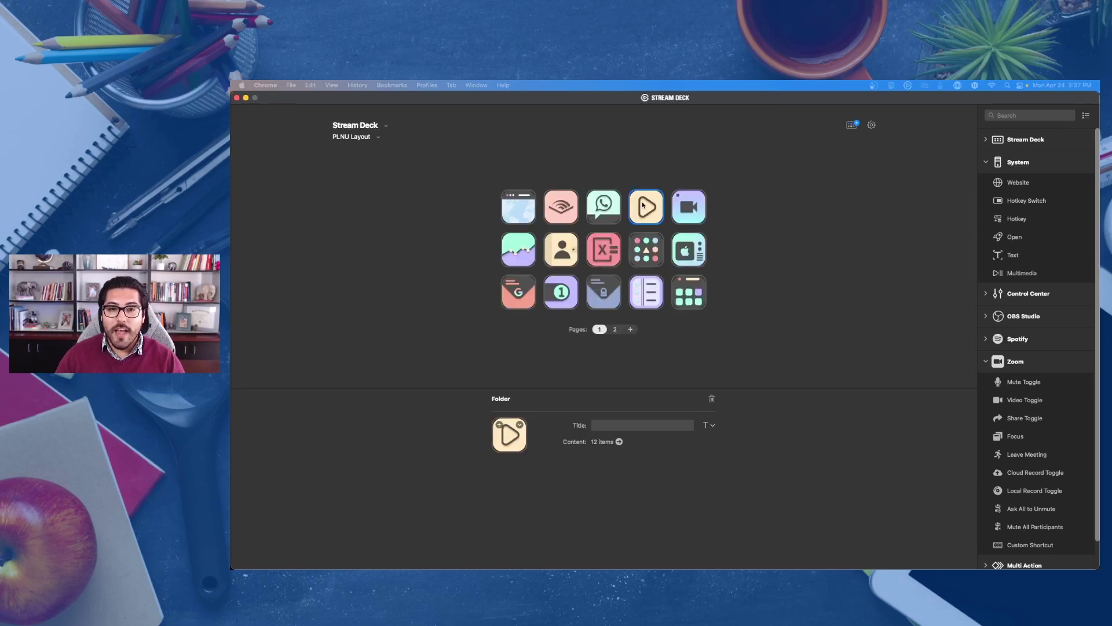